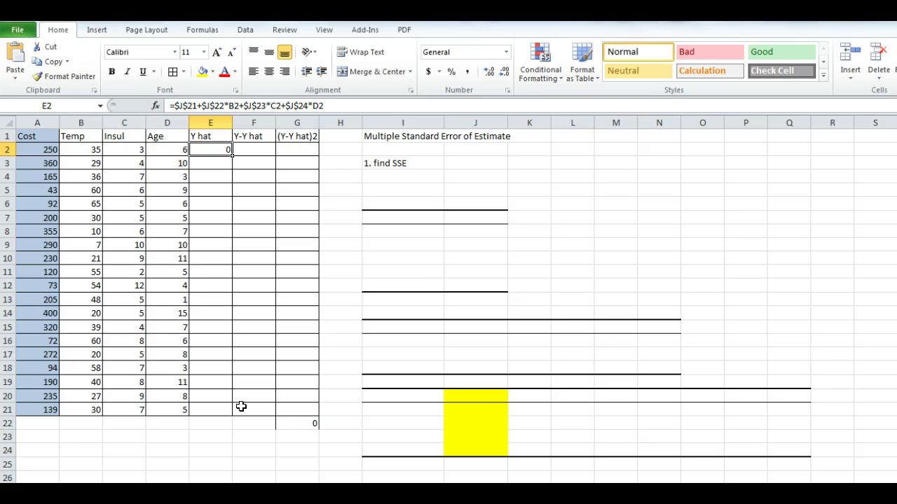
Step: Check the Add-Ins page of the program options, where the add-in that provides Data Analysis is managed
{"action": "left_click", "coordinate": [385, 163]}
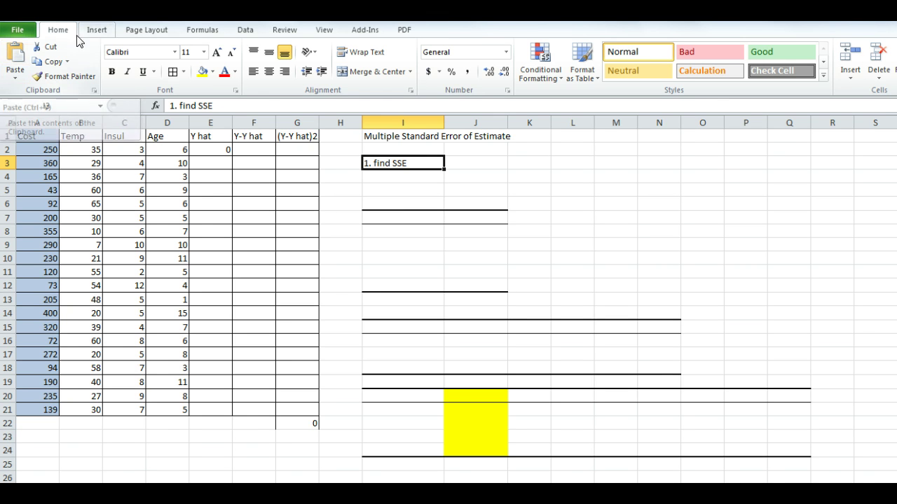
{"action": "left_click", "coordinate": [245, 33]}
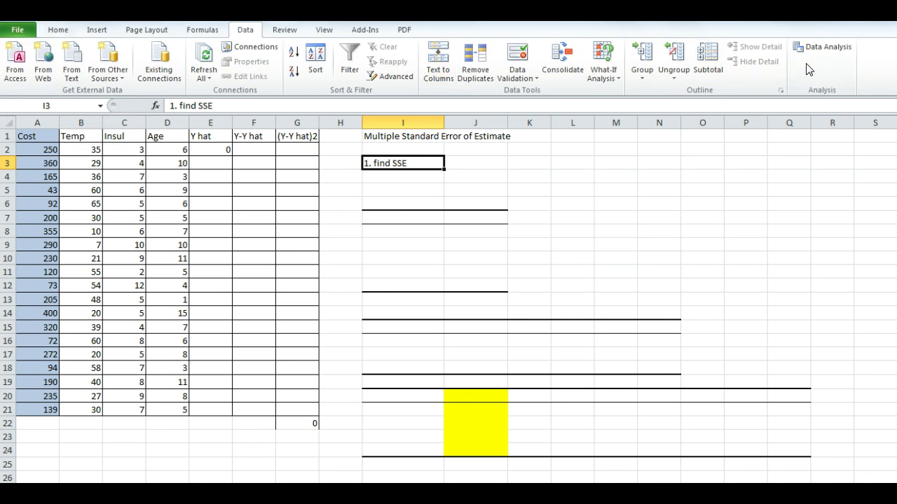
{"action": "left_click", "coordinate": [16, 31]}
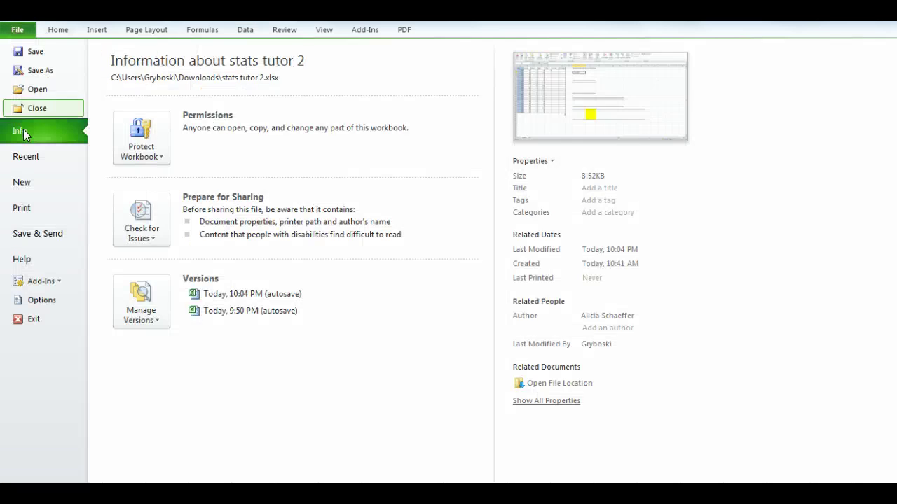
{"action": "left_click", "coordinate": [32, 300]}
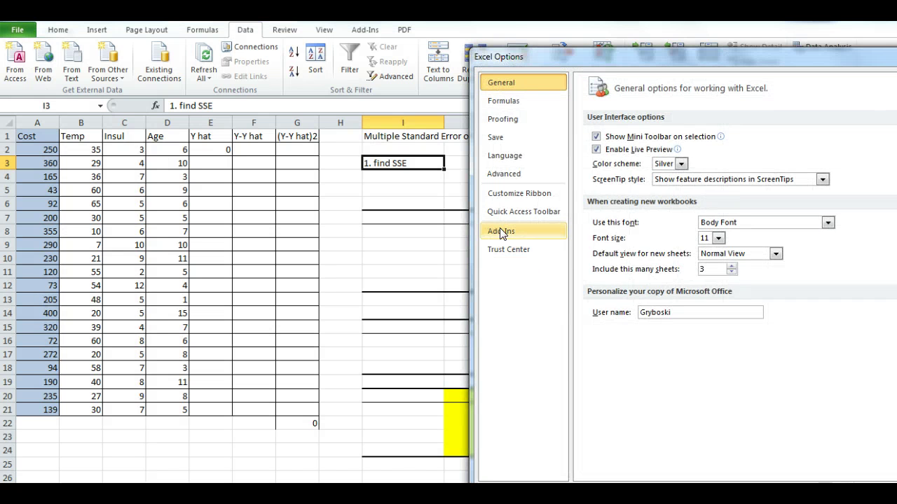
{"action": "left_click", "coordinate": [501, 233]}
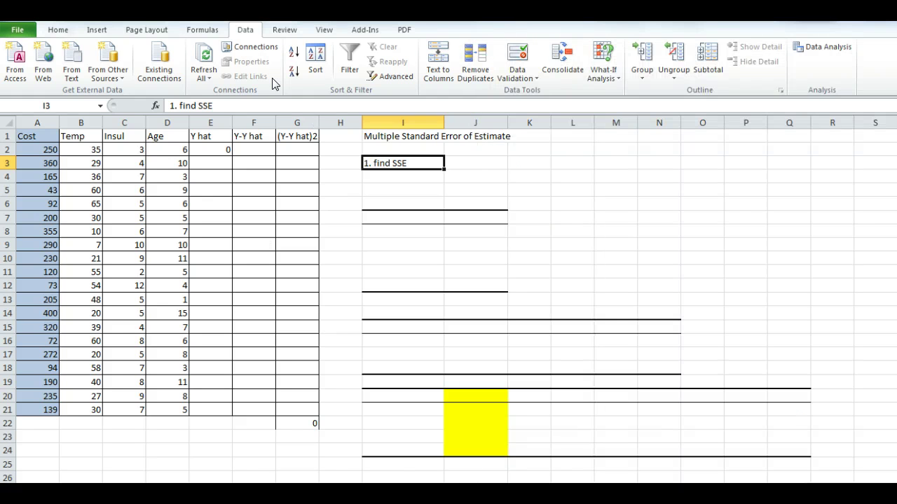
Step: Run a Regression analysis with Y range A1:A21, X range B1:D21, labels included, and output starting at I5
{"action": "left_click", "coordinate": [811, 50]}
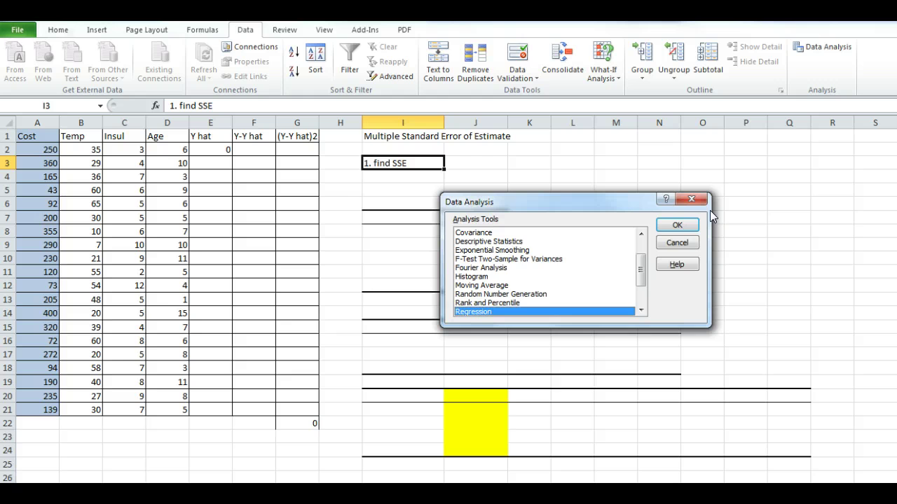
{"action": "left_click", "coordinate": [676, 227]}
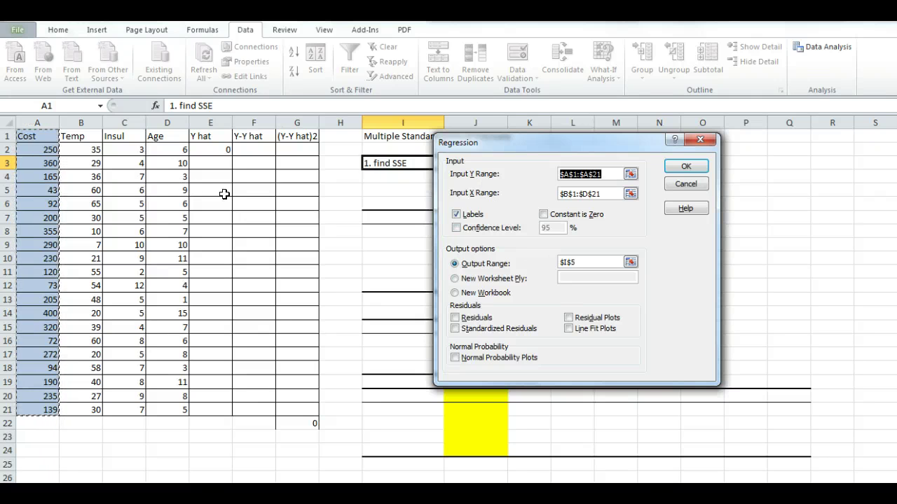
{"action": "left_click", "coordinate": [561, 195]}
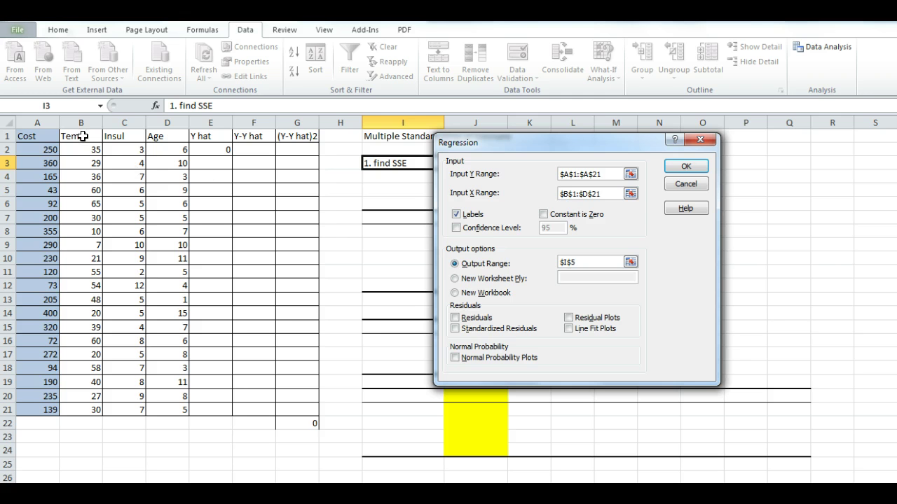
{"action": "left_click_drag", "start_coordinate": [606, 193], "coordinate": [555, 194]}
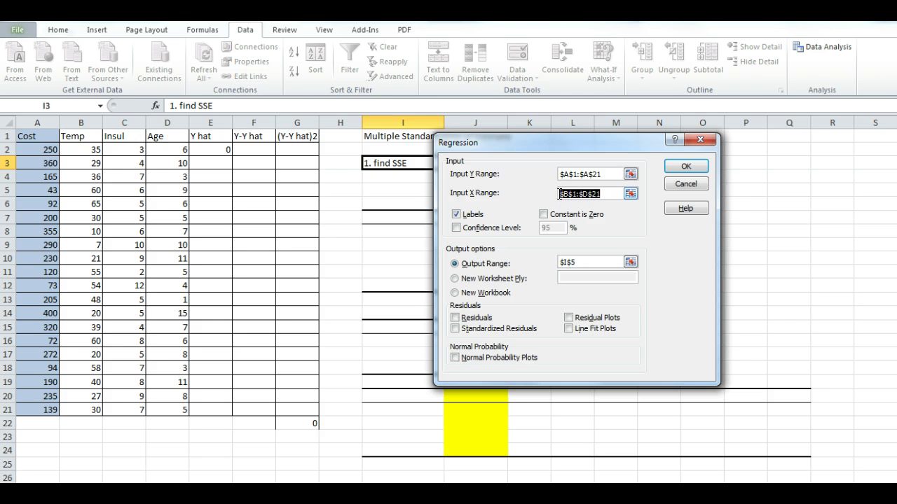
{"action": "left_click_drag", "start_coordinate": [95, 142], "coordinate": [171, 410]}
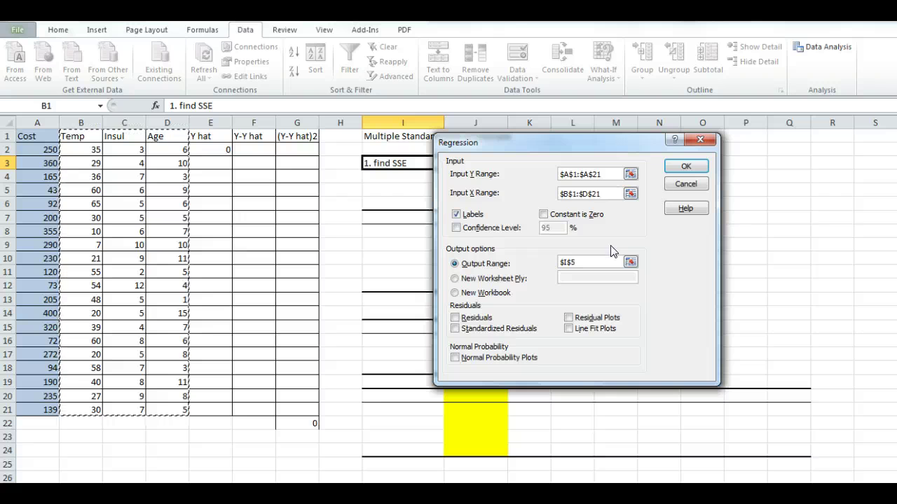
{"action": "double_click", "coordinate": [561, 263]}
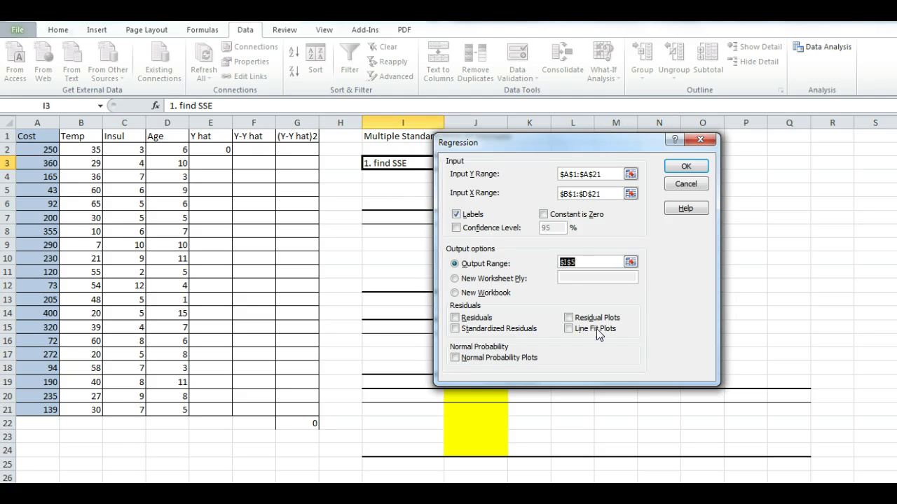
{"action": "left_click", "coordinate": [687, 168]}
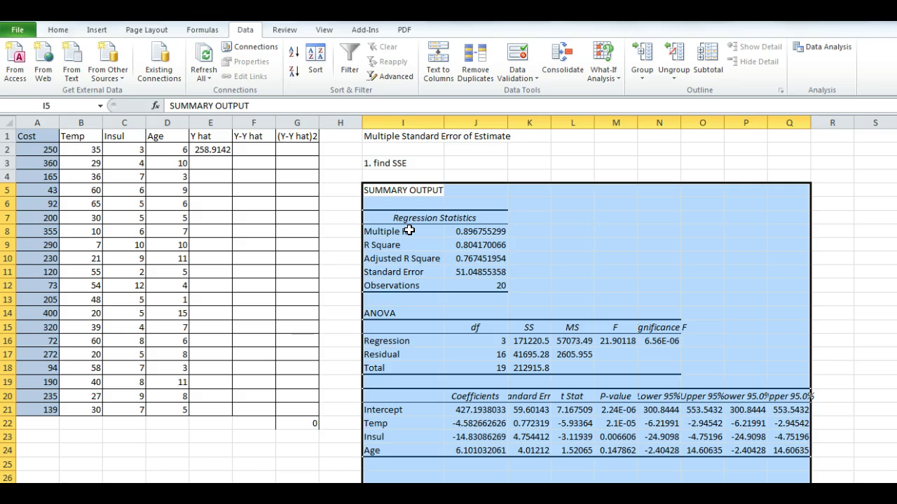
Step: Highlight the residual SS cell K17 and the regression coefficients in J20:J24 in yellow
{"action": "left_click", "coordinate": [527, 355]}
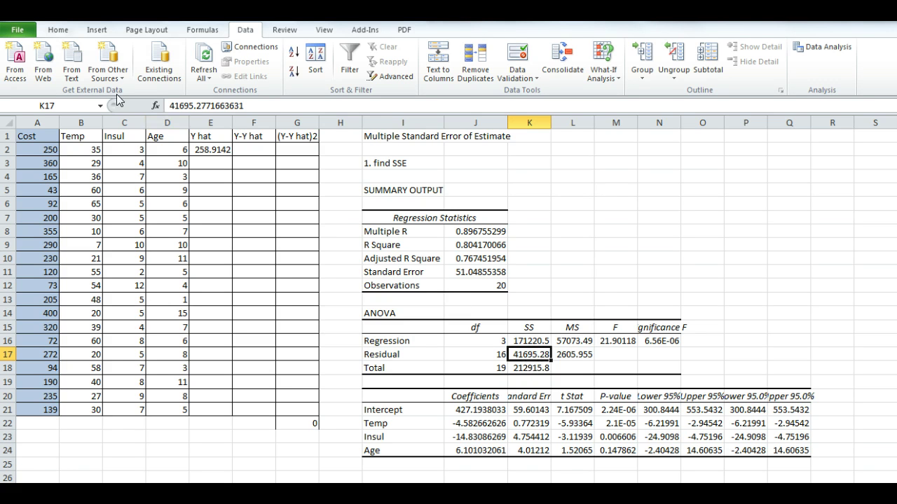
{"action": "left_click", "coordinate": [58, 30]}
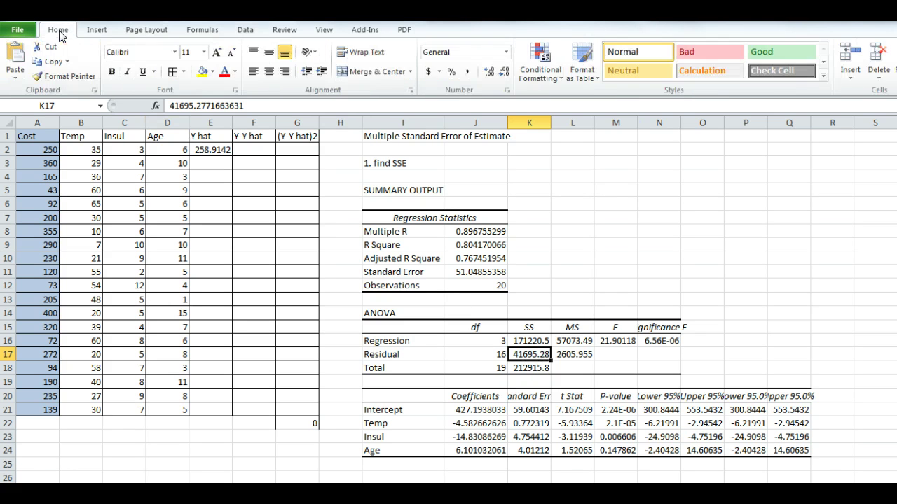
{"action": "left_click", "coordinate": [200, 74]}
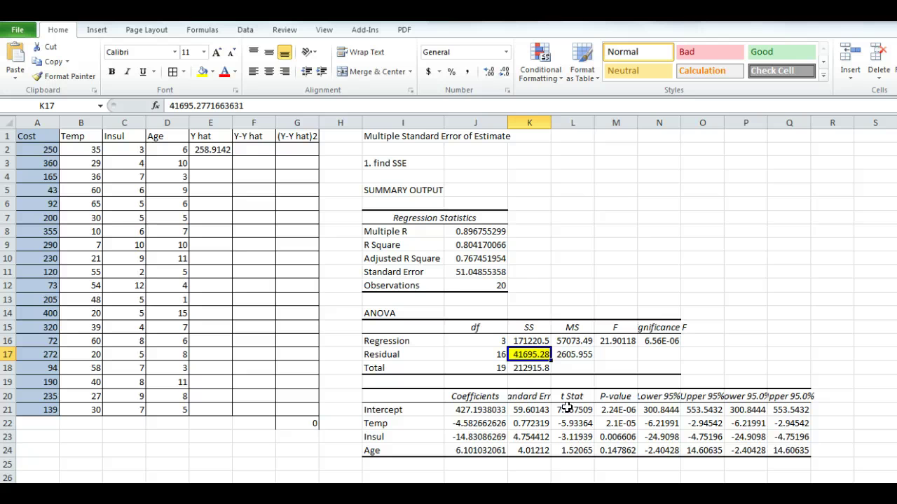
{"action": "left_click", "coordinate": [385, 165]}
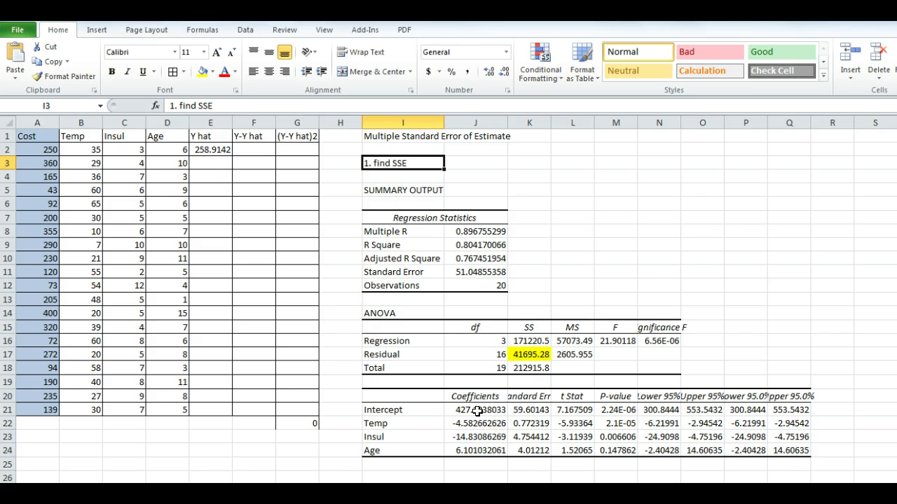
{"action": "left_click_drag", "start_coordinate": [480, 397], "coordinate": [480, 448]}
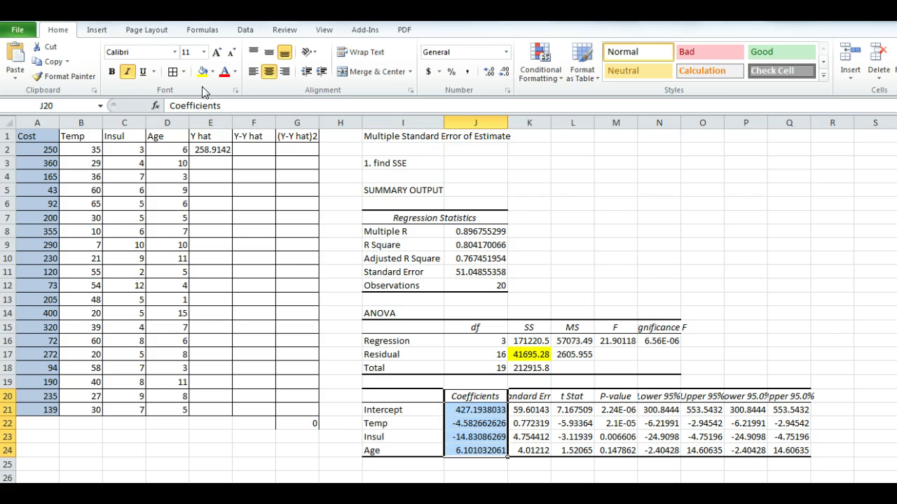
{"action": "left_click", "coordinate": [475, 412]}
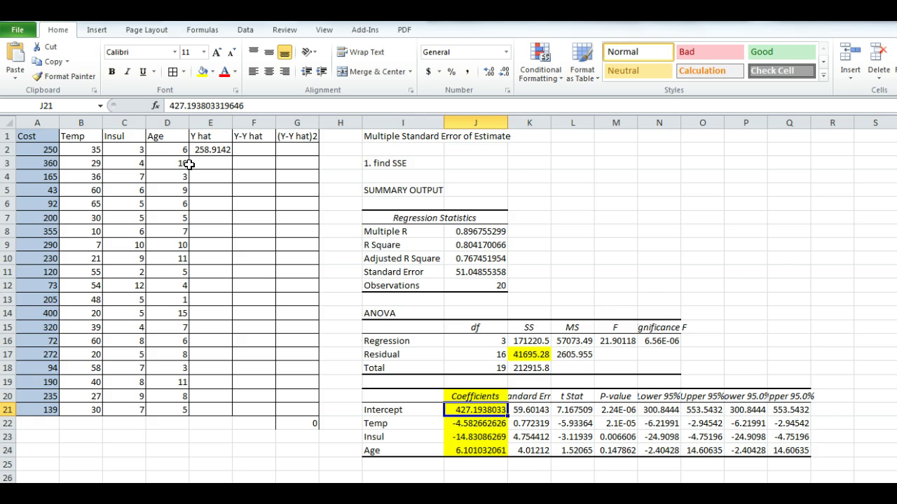
Step: Highlight the Y hat formula in E2 in yellow and fill it down through E21
{"action": "left_click", "coordinate": [206, 150]}
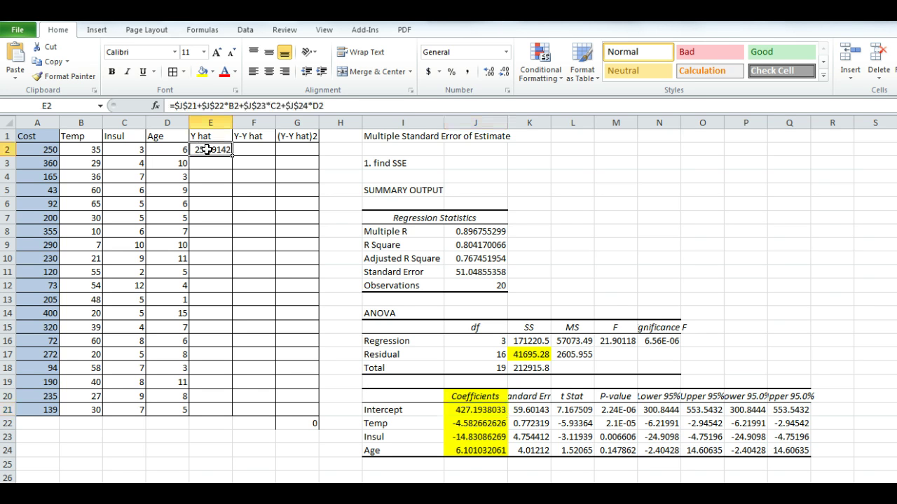
{"action": "left_click", "coordinate": [202, 71]}
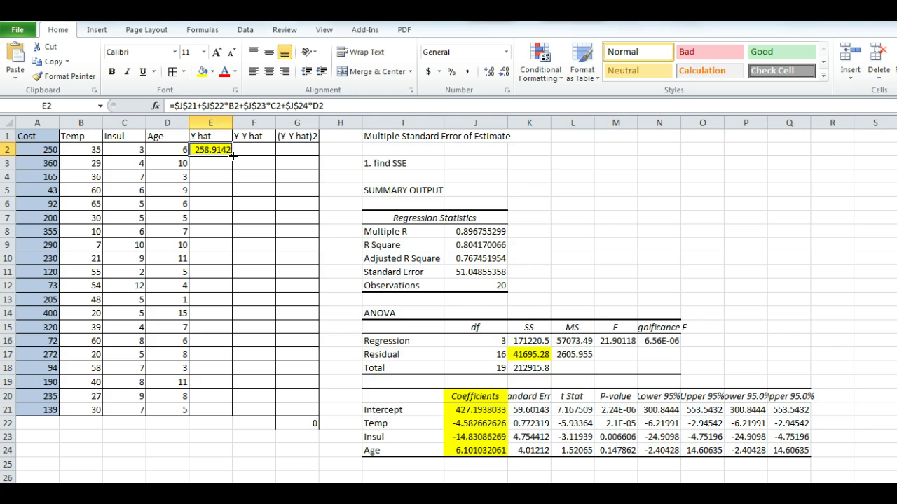
{"action": "left_click_drag", "start_coordinate": [233, 156], "coordinate": [244, 418]}
Step: Examine the copied Y hat formulas in column E and how their cell references adjust from row to row
{"action": "left_click", "coordinate": [214, 162]}
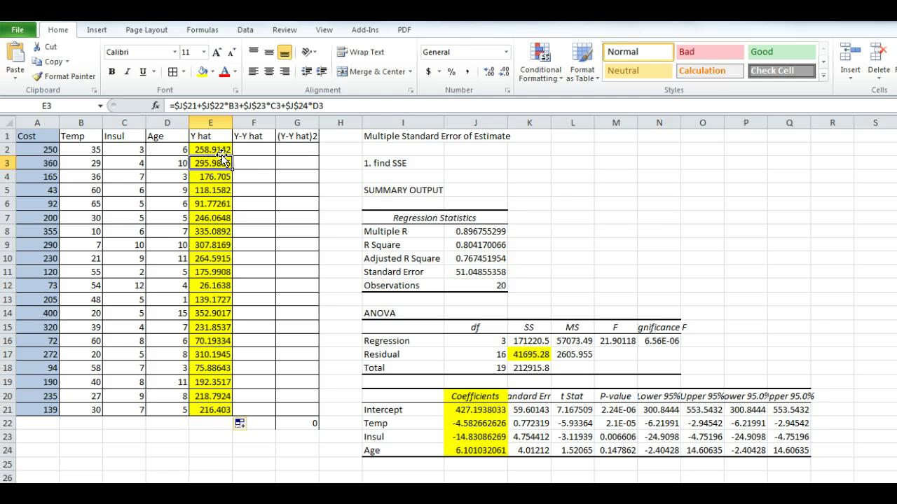
{"action": "key", "text": "Down"}
{"action": "key", "text": "Down"}
{"action": "key", "text": "Down"}
{"action": "key", "text": "Down"}
{"action": "key", "text": "Down"}
{"action": "key", "text": "Down"}
{"action": "key", "text": "Down"}
{"action": "key", "text": "Down"}
{"action": "key", "text": "Down"}
{"action": "key", "text": "Down"}
{"action": "key", "text": "Down"}
{"action": "key", "text": "Down"}
{"action": "key", "text": "Down"}
{"action": "key", "text": "Up"}
{"action": "key", "text": "Up"}
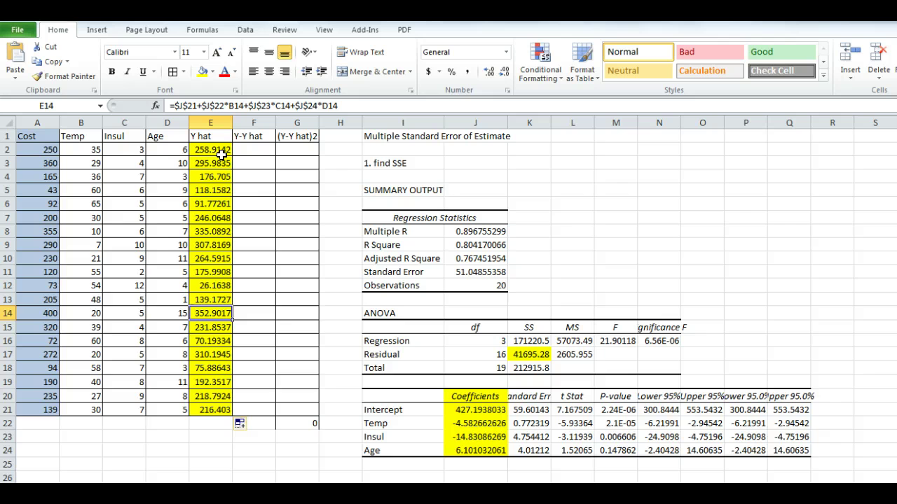
{"action": "key", "text": "Up"}
{"action": "key", "text": "Up"}
{"action": "key", "text": "Up"}
{"action": "key", "text": "Up"}
{"action": "key", "text": "Up"}
{"action": "key", "text": "Up"}
{"action": "key", "text": "Up"}
{"action": "key", "text": "Up"}
{"action": "key", "text": "Up"}
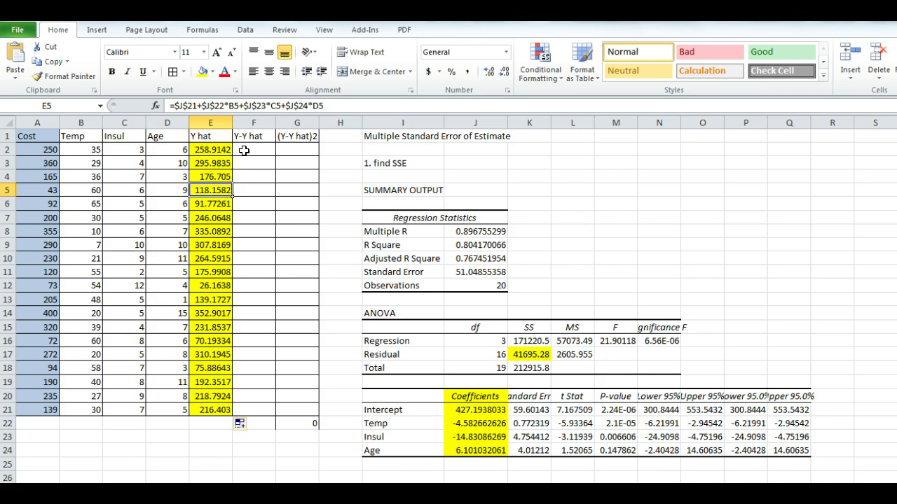
Step: Calculate the first Y-Y hat residual in F2 with the formula =A2-E2
{"action": "left_click", "coordinate": [246, 150]}
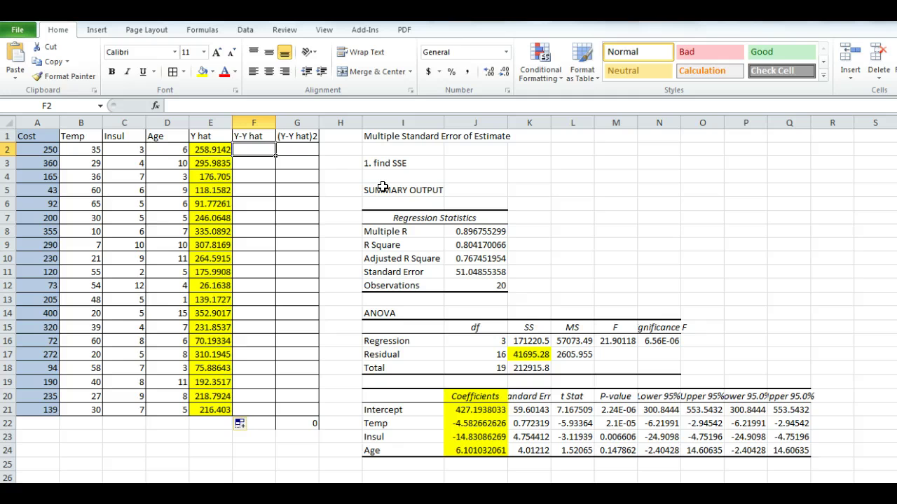
{"action": "type", "text": "="}
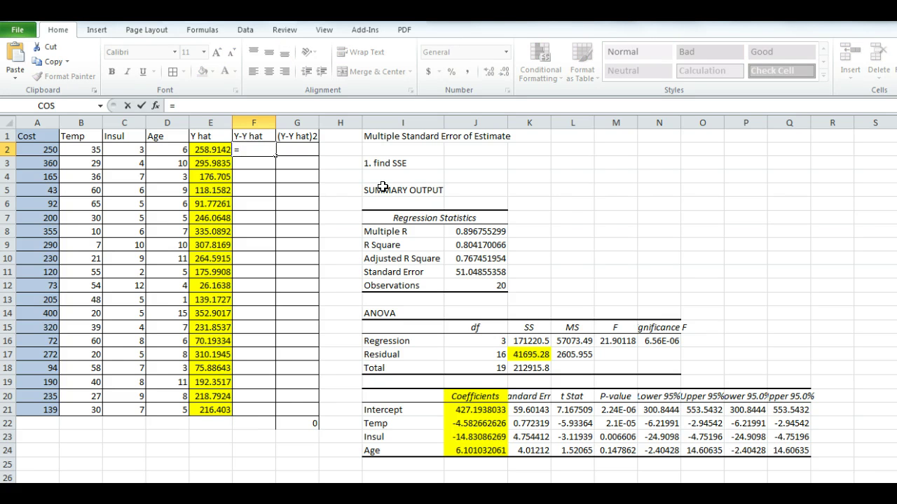
{"action": "left_click", "coordinate": [42, 150]}
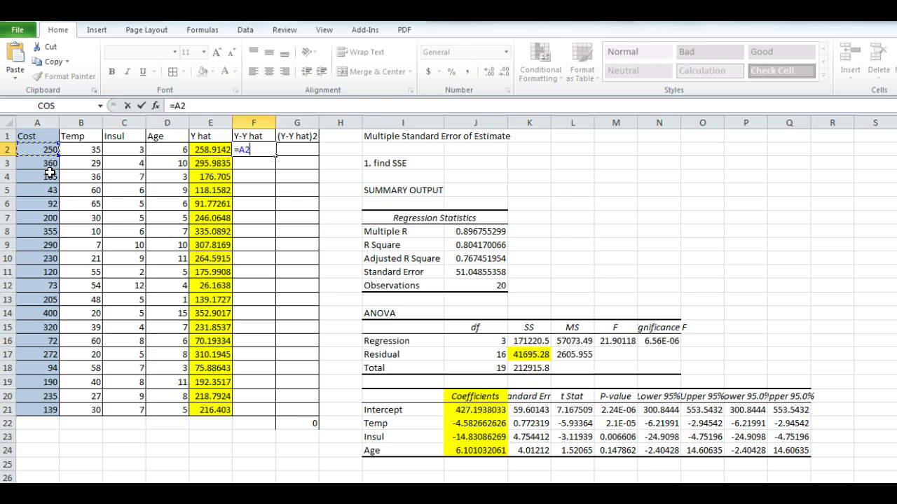
{"action": "type", "text": "-"}
{"action": "left_click", "coordinate": [220, 151]}
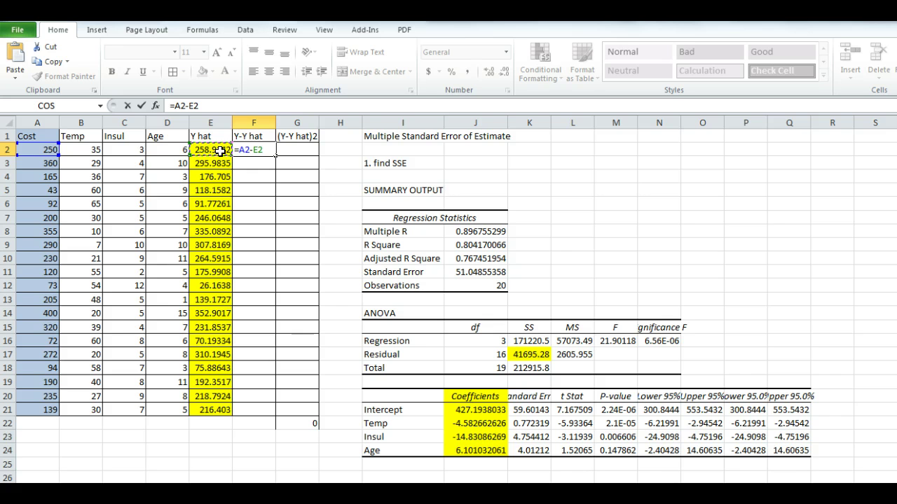
{"action": "key", "text": "Return"}
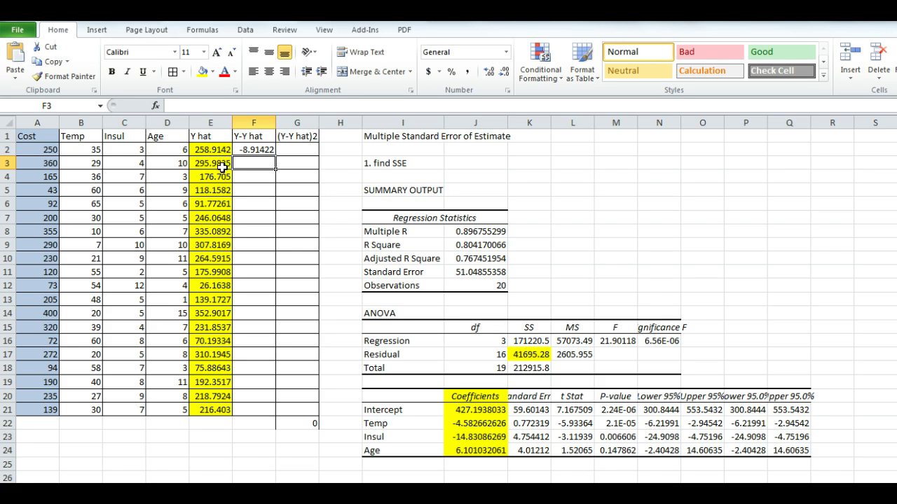
Step: Square the first residual in G2 with =F2^2, and fill the formulas in F2:G2 down through row 21
{"action": "left_click", "coordinate": [296, 152]}
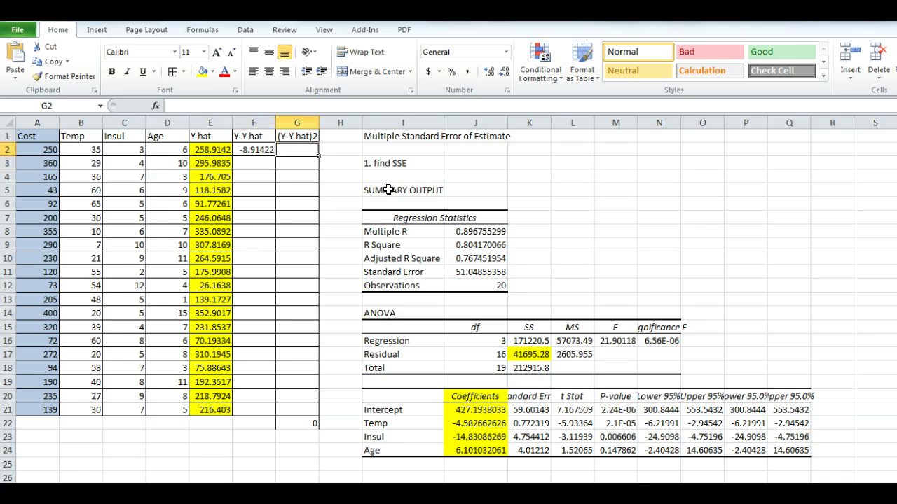
{"action": "type", "text": "="}
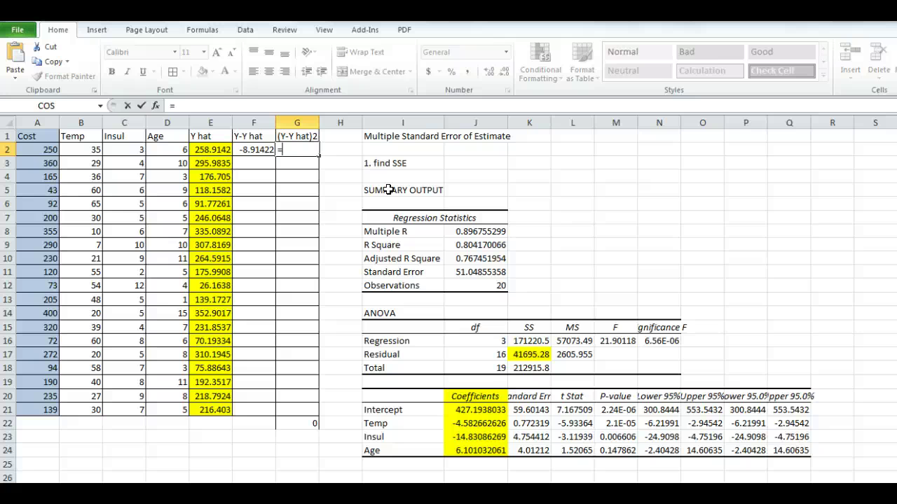
{"action": "key", "text": "Left"}
{"action": "type", "text": "^2"}
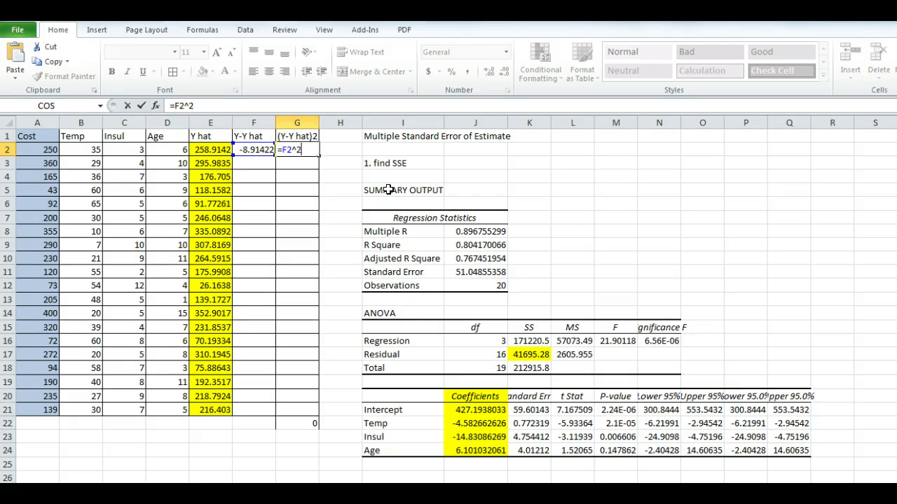
{"action": "key", "text": "Return"}
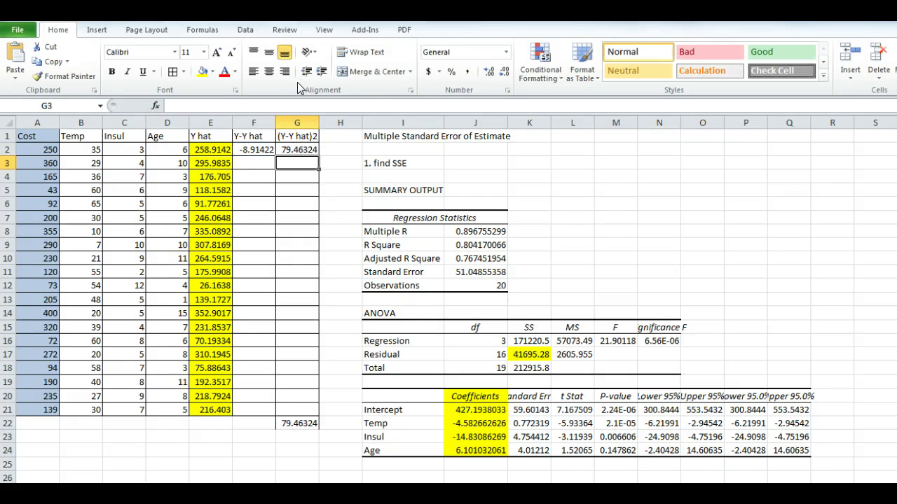
{"action": "left_click_drag", "start_coordinate": [260, 150], "coordinate": [320, 415]}
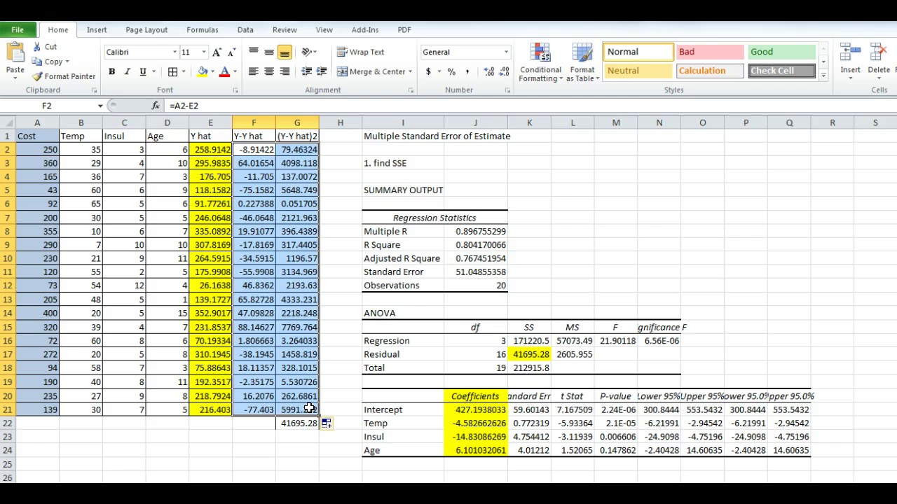
{"action": "left_click", "coordinate": [280, 306]}
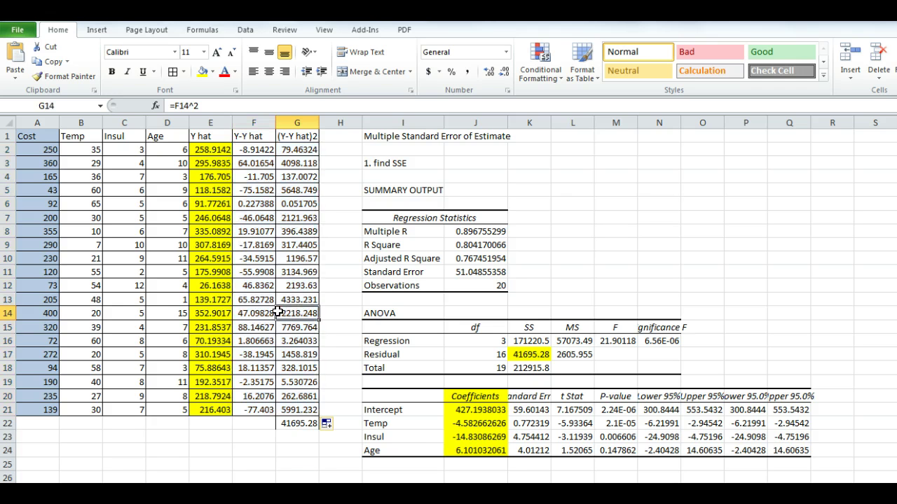
Step: Highlight the sum of squared residuals in G22 in yellow and compare it with the residual SS in the ANOVA table
{"action": "left_click", "coordinate": [296, 425]}
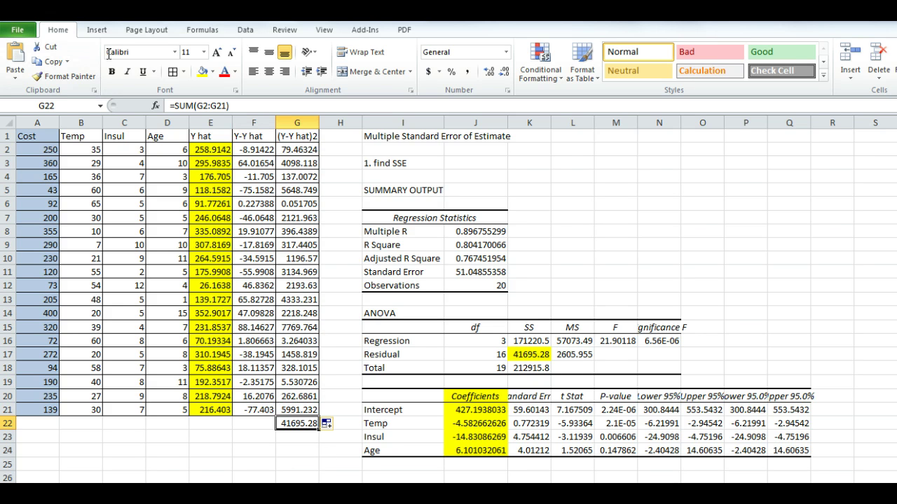
{"action": "left_click", "coordinate": [197, 73]}
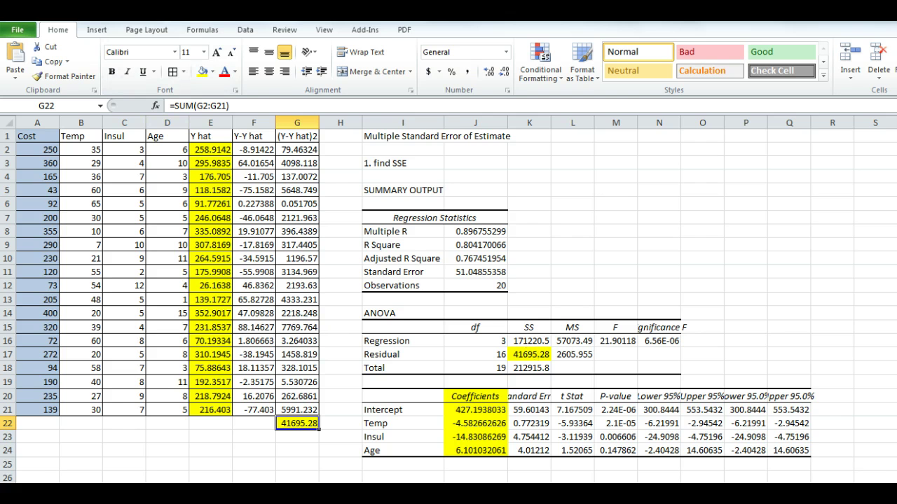
{"action": "left_click", "coordinate": [537, 355]}
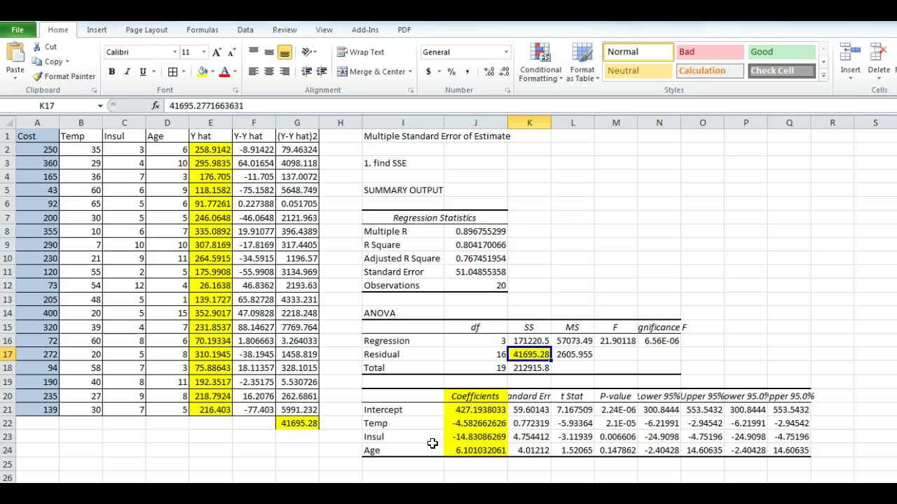